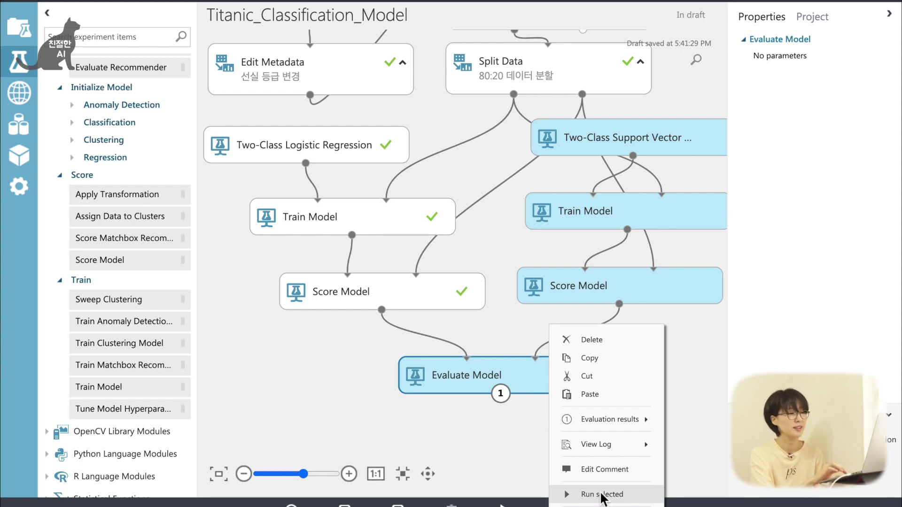
- Run the selected Evaluate Model module with its support vector machine branch and visualize the evaluation results
click(602, 495)
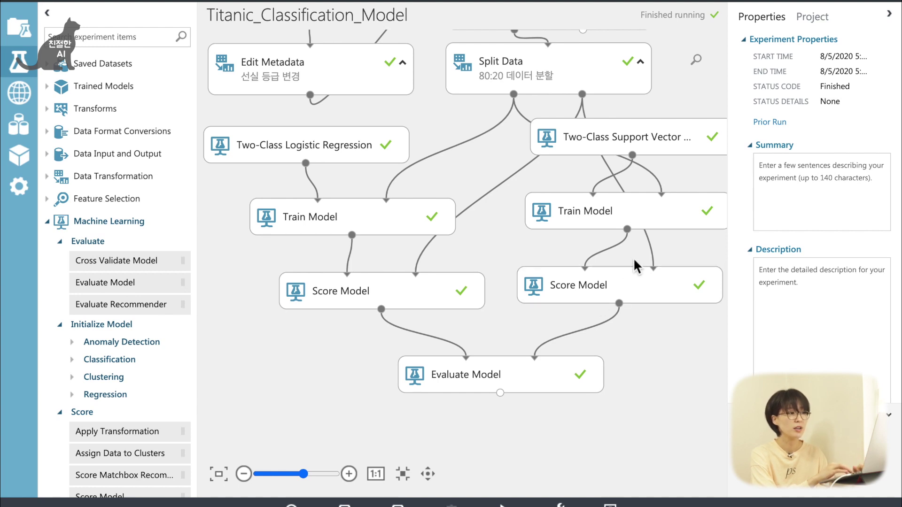
right_click(500, 391)
click(564, 479)
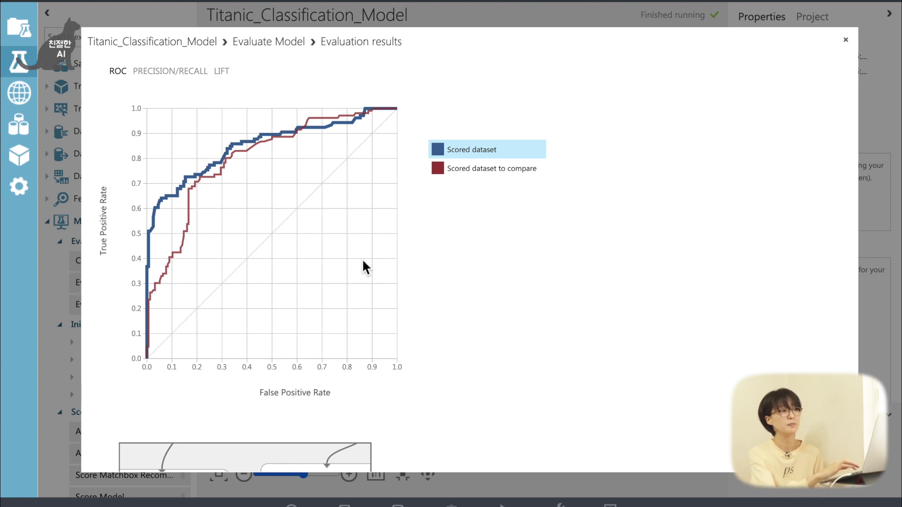
- Switch between the two ROC curves and examine the accuracy, precision, recall and AUC of "Scored dataset to compare"
click(490, 179)
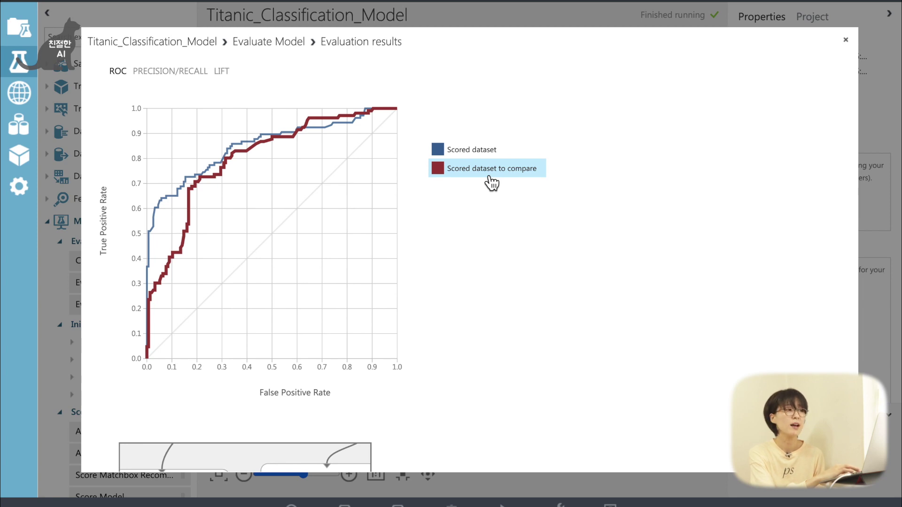
click(488, 156)
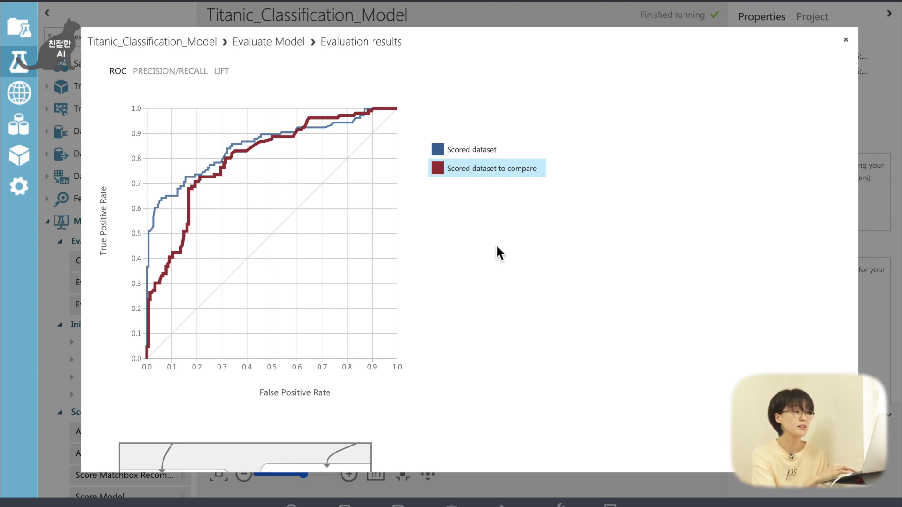
click(469, 154)
click(472, 172)
scroll(469, 193, down, 10)
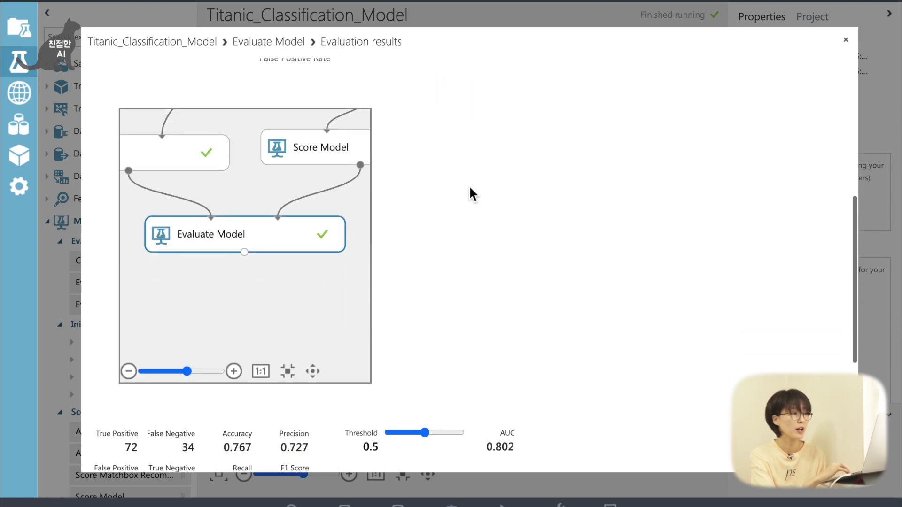
scroll(470, 193, down, 3)
scroll(470, 193, up, 3)
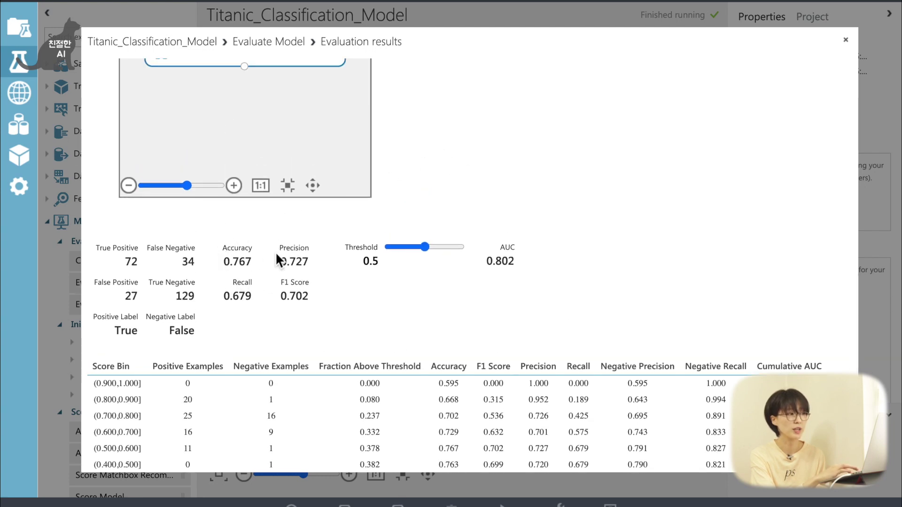
scroll(429, 171, up, 10)
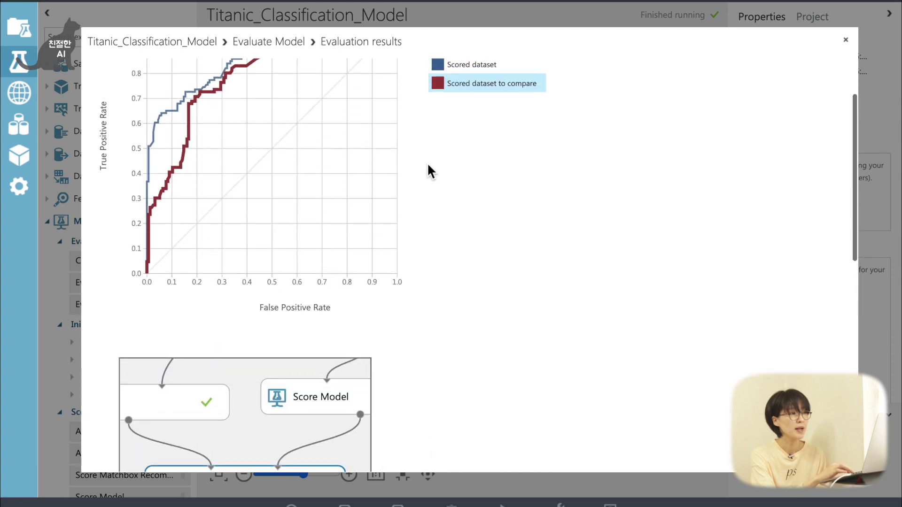
- Compare the metrics of "Scored dataset" with those of "Scored dataset to compare", and close the evaluation results
click(456, 105)
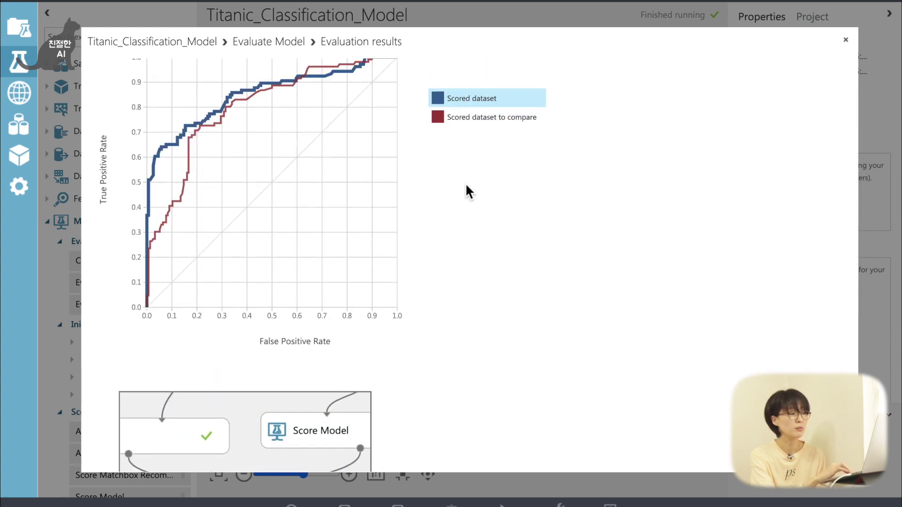
scroll(469, 191, down, 8)
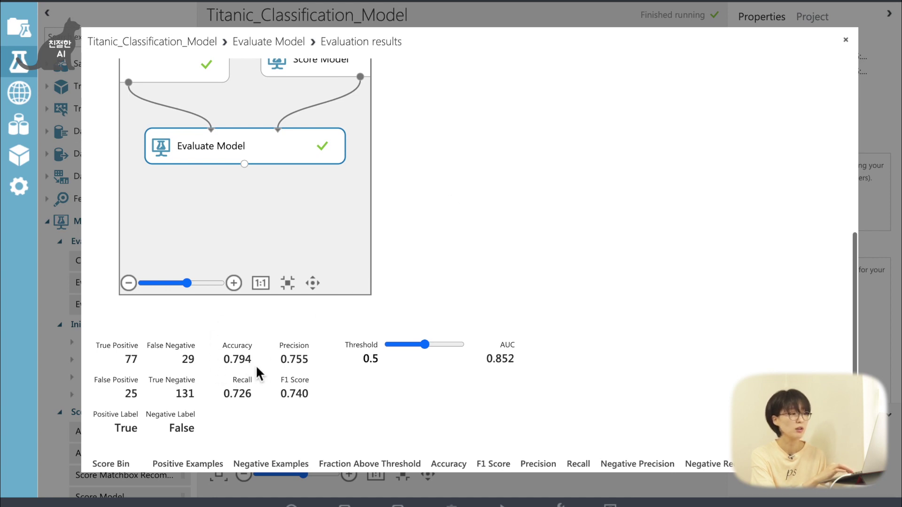
scroll(470, 161, up, 8)
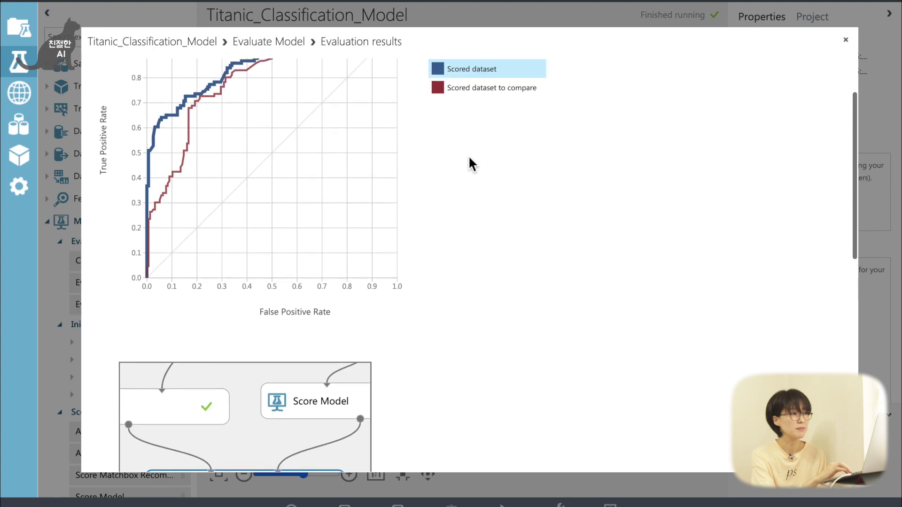
click(465, 136)
scroll(462, 244, down, 6)
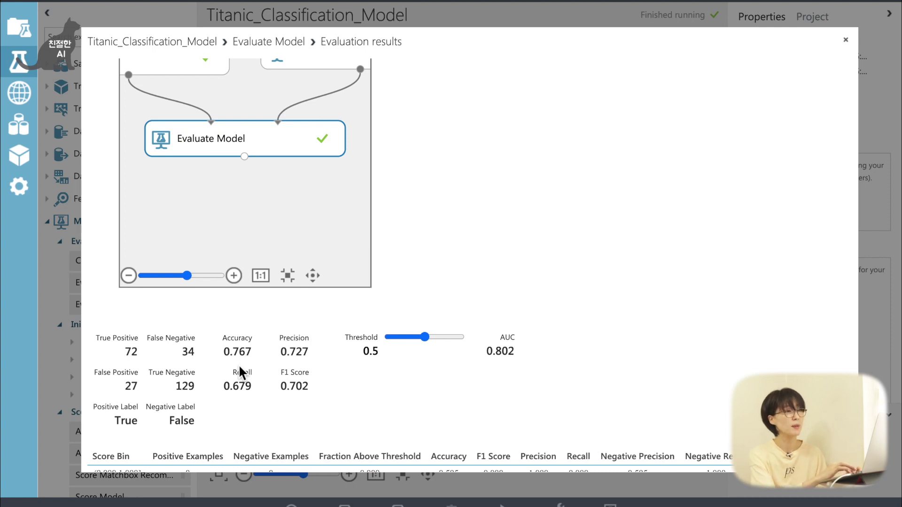
click(846, 40)
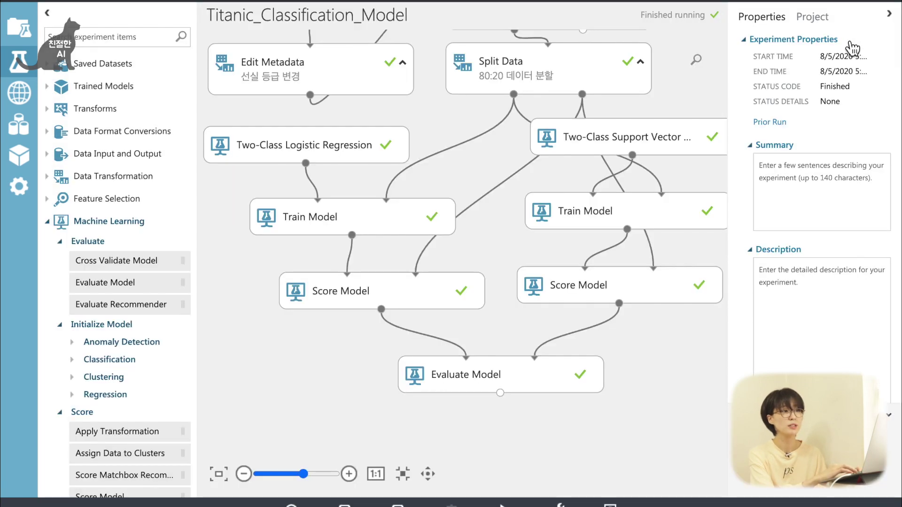
- Delete the Two-Class Support Vector Machine module from the experiment canvas
click(642, 148)
drag(639, 146, 652, 132)
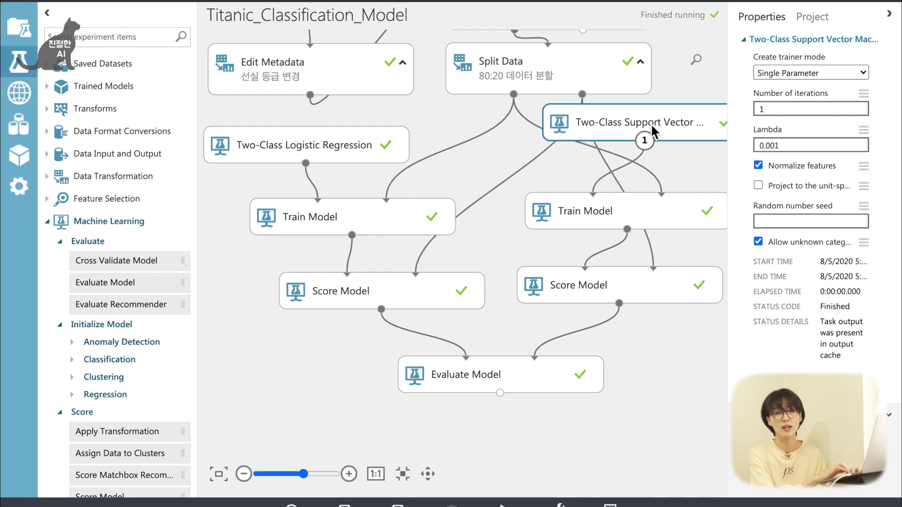
click(650, 124)
right_click(650, 123)
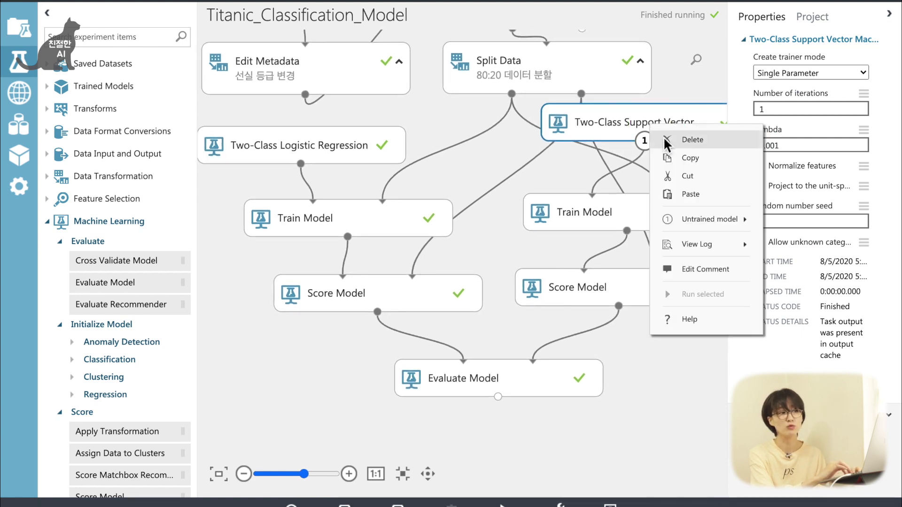
mouse_move(685, 242)
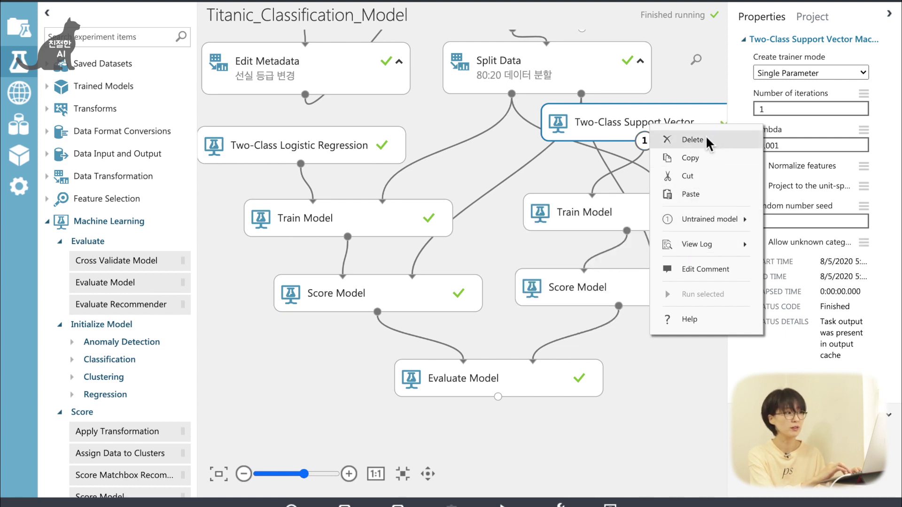
click(693, 140)
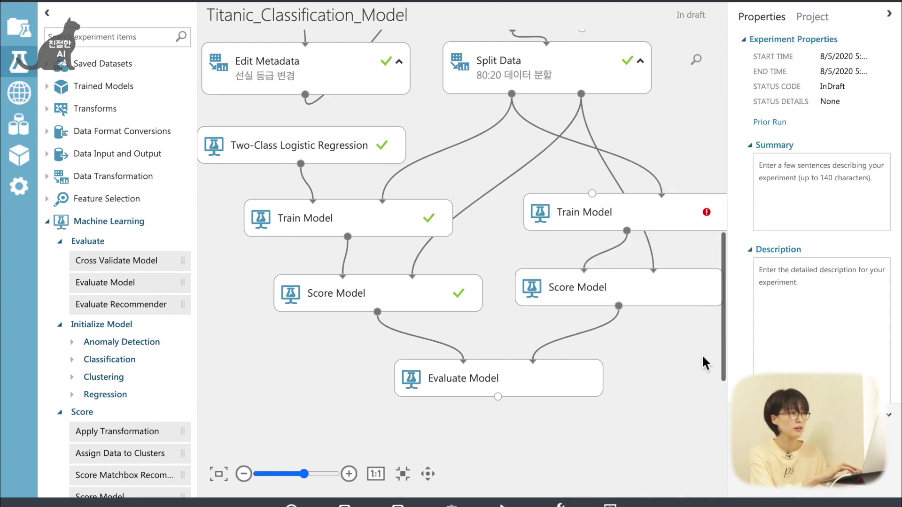
- Add a Two-Class Averaged Perceptron module above the second Train Model and connect it to that module's untrained model input
click(109, 361)
scroll(115, 388, down, 2)
scroll(116, 389, down, 3)
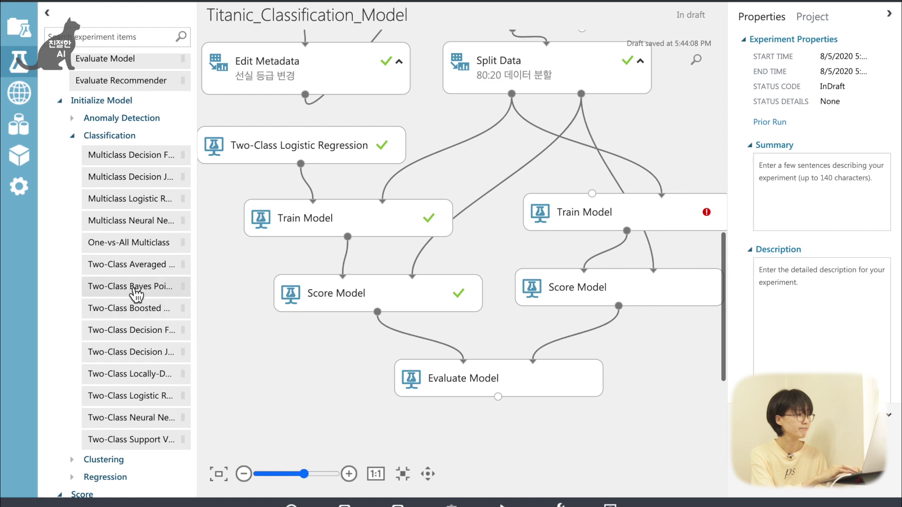
drag(132, 271, 593, 196)
click(649, 126)
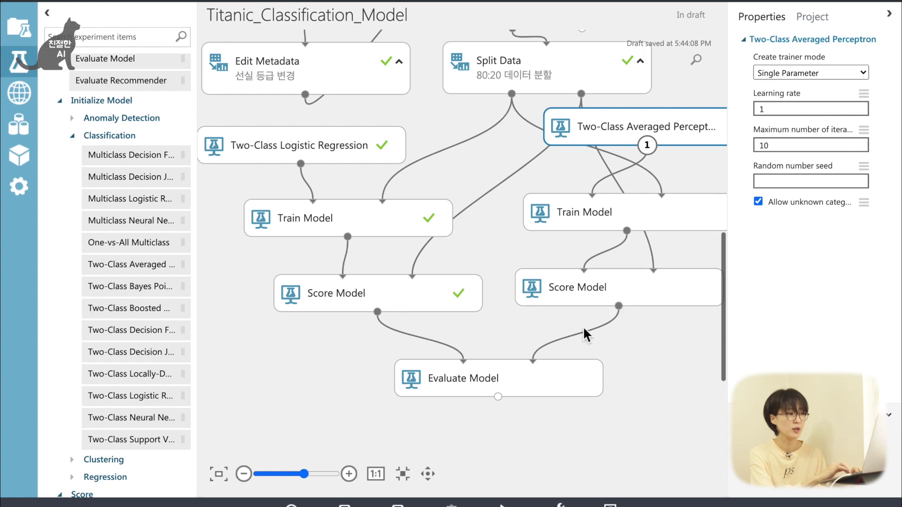
- Run Evaluate Model with the averaged perceptron branch and visualize the new evaluation results
right_click(526, 380)
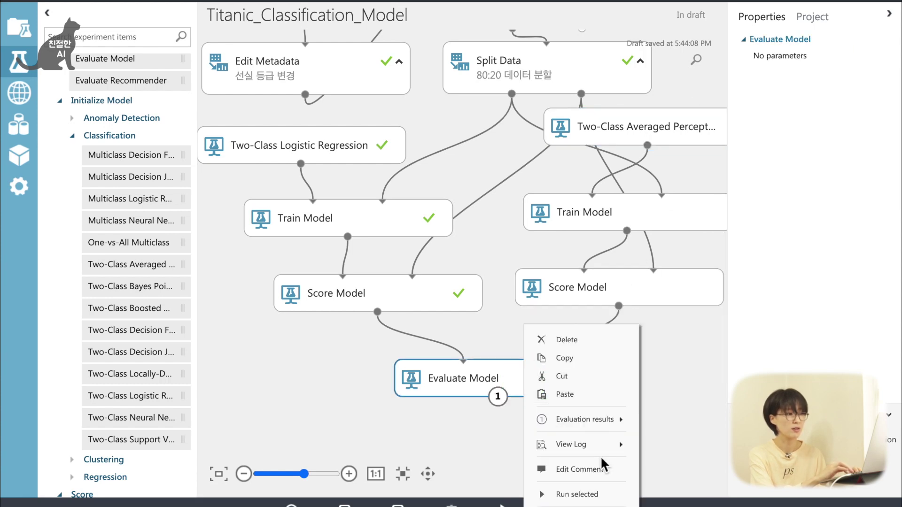
click(593, 491)
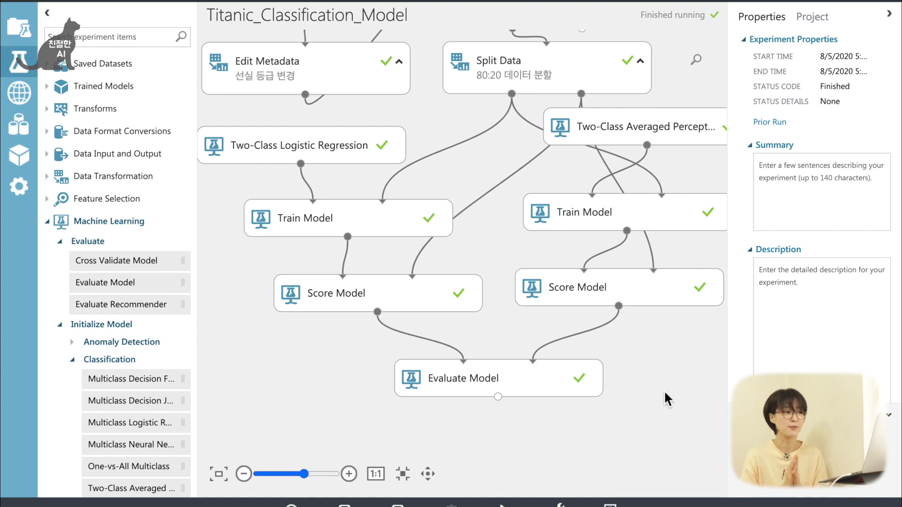
click(497, 397)
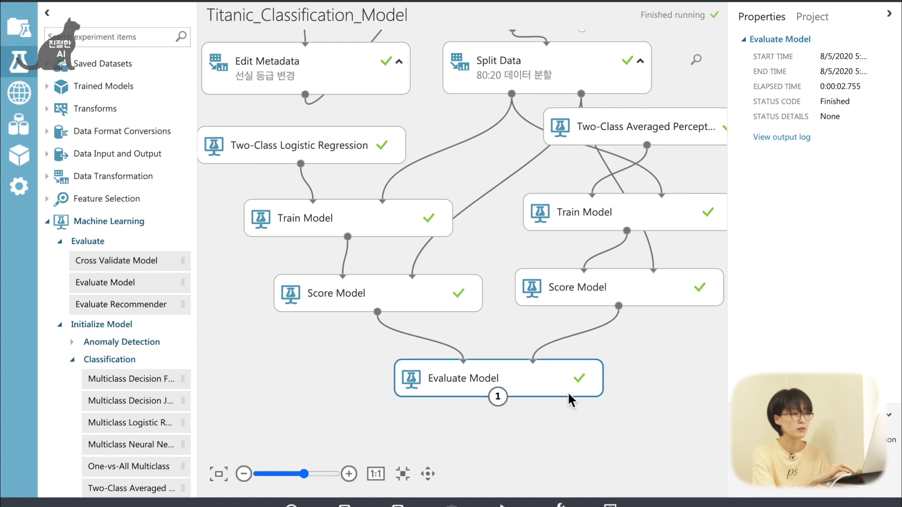
right_click(498, 397)
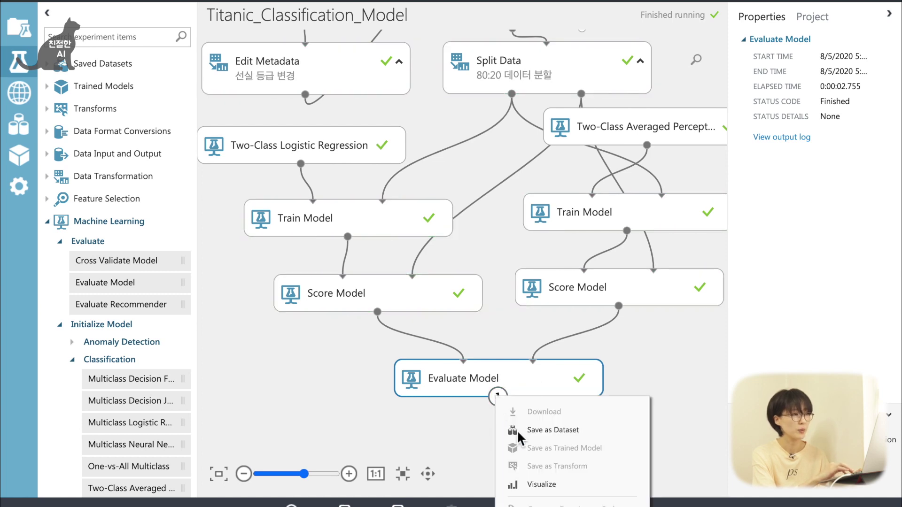
click(558, 484)
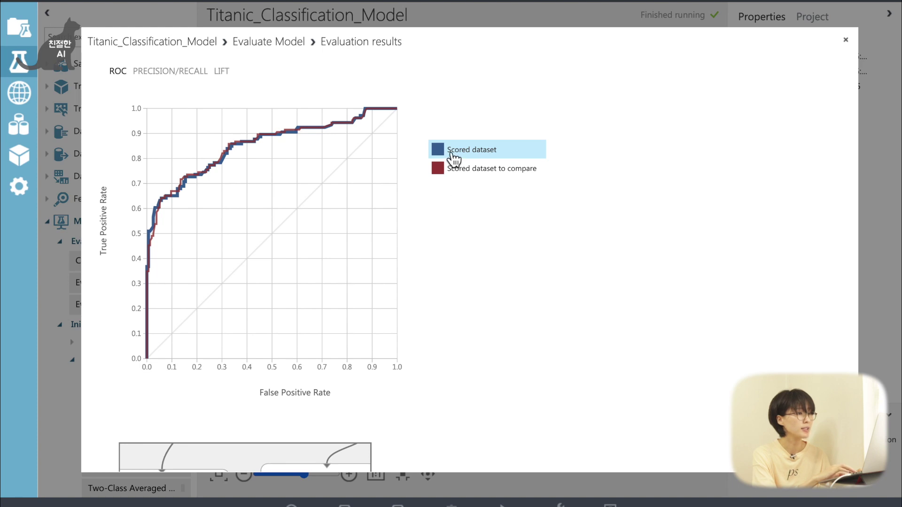
- Switch between the two ROC curves and examine the logistic regression metrics under "Scored dataset"
click(455, 172)
click(466, 153)
scroll(459, 232, down, 3)
scroll(458, 224, down, 7)
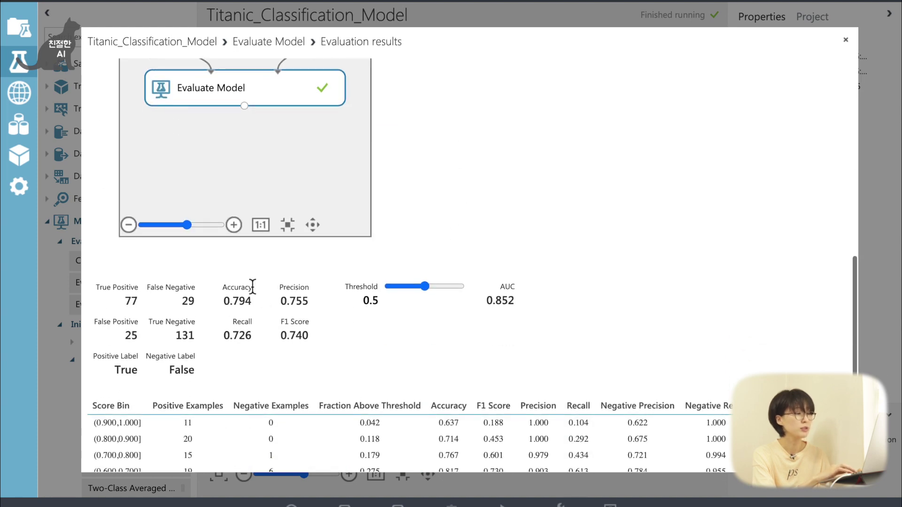
scroll(468, 218, up, 10)
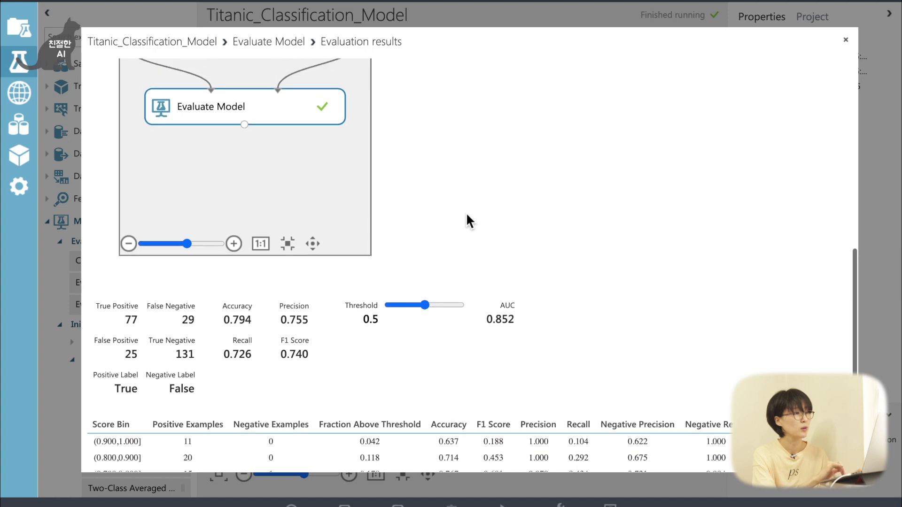
- Select "Scored dataset to compare" and examine the averaged perceptron's ROC curve, accuracy, precision, AUC and score bins
click(469, 164)
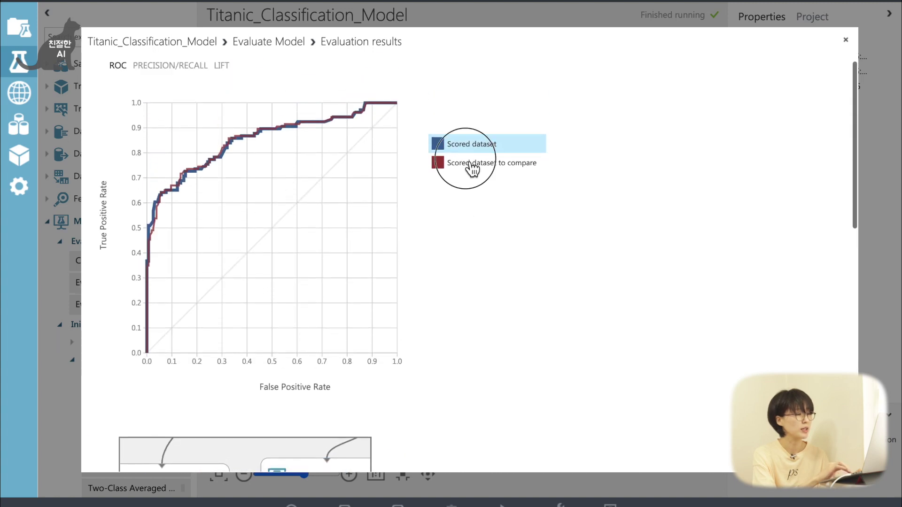
scroll(438, 262, down, 8)
scroll(438, 261, down, 1)
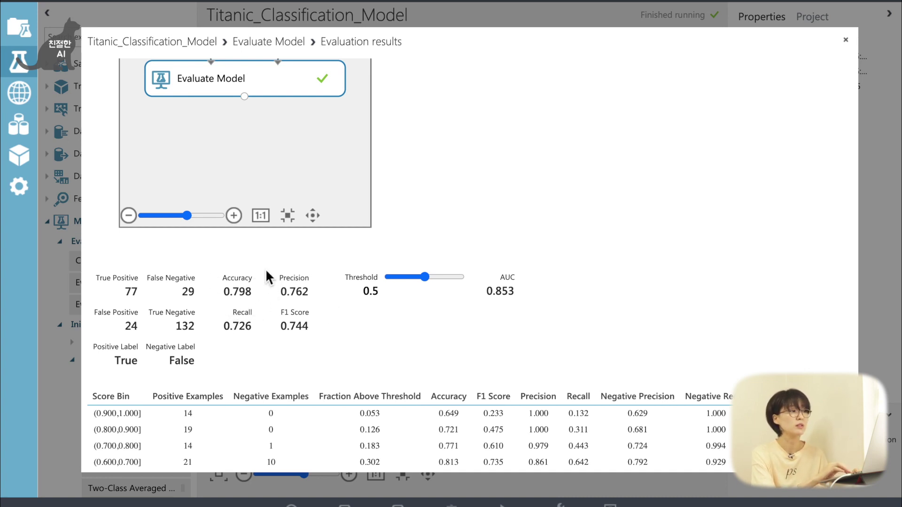
scroll(508, 216, up, 5)
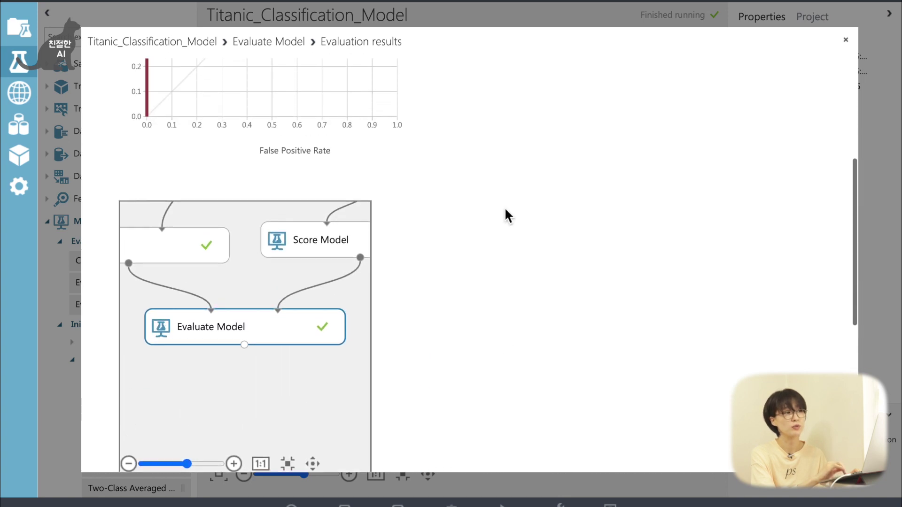
scroll(507, 215, up, 5)
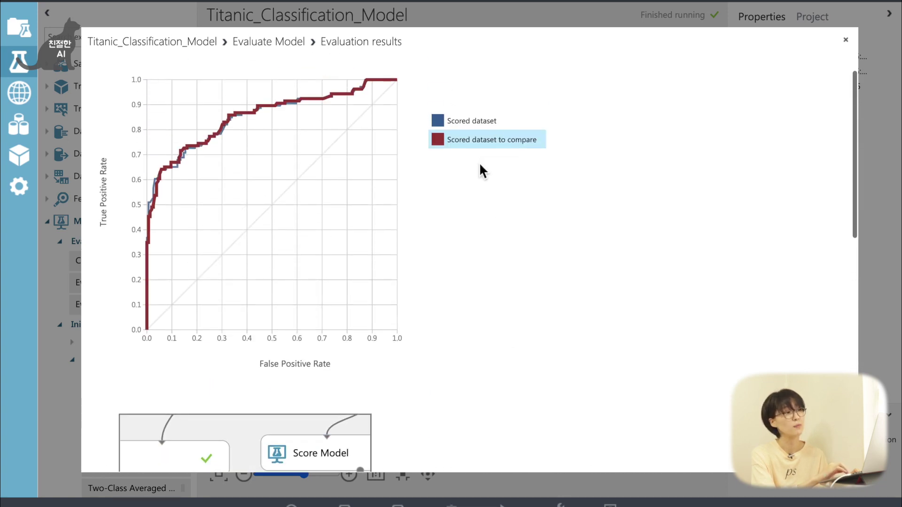
scroll(459, 189, down, 8)
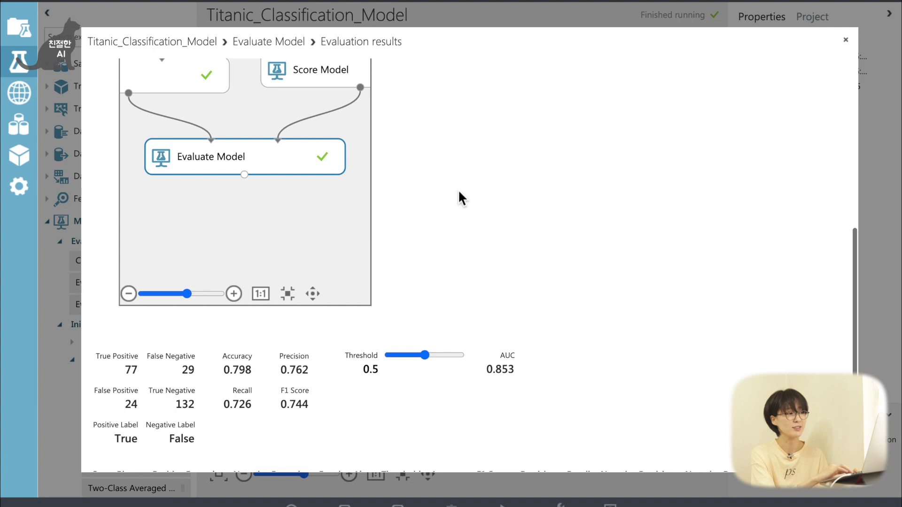
scroll(459, 192, down, 2)
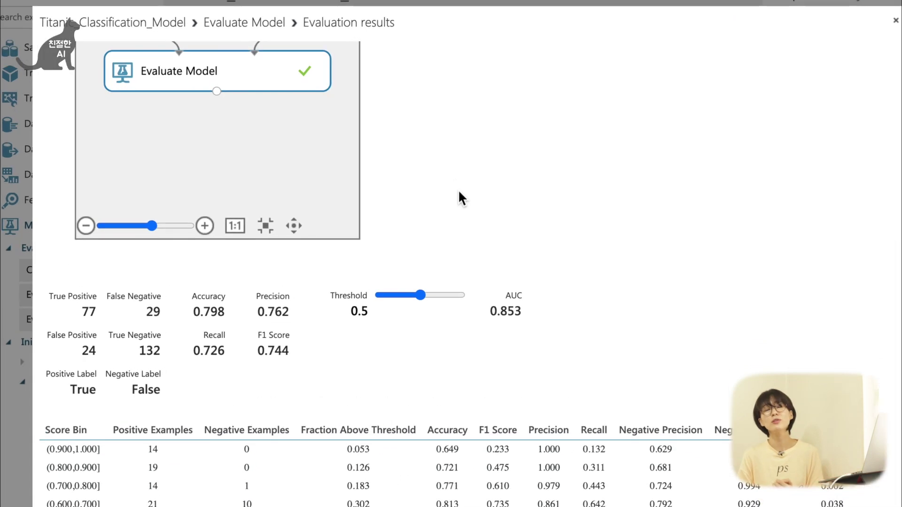